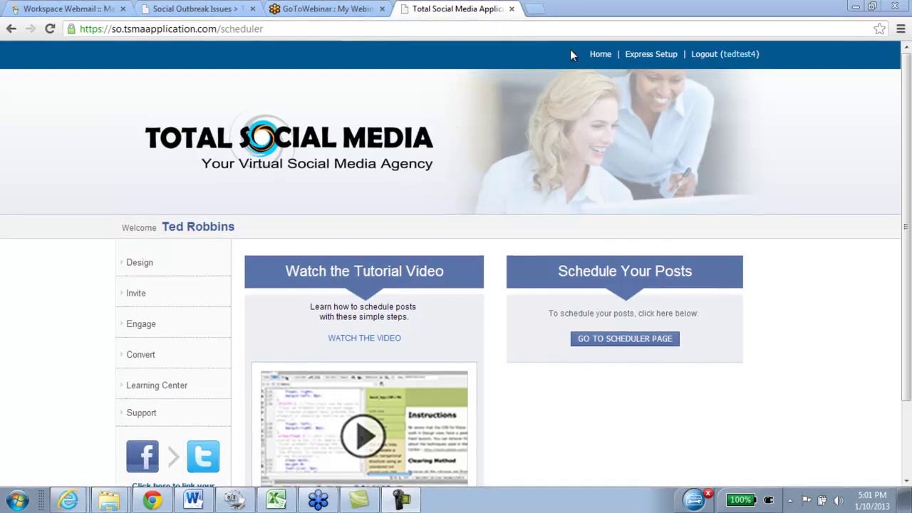
# Open mytotalsocialmedia.com in a new browser tab.
pyautogui.click(538, 9)
pyautogui.write('w')
pyautogui.press('BackSpace')
pyautogui.press('BackSpace')
pyautogui.write('my')
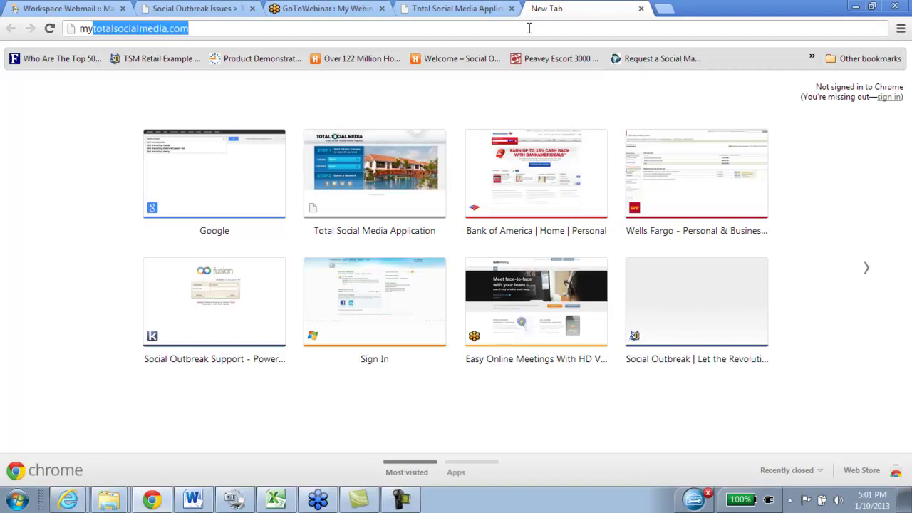
pyautogui.press('Return')
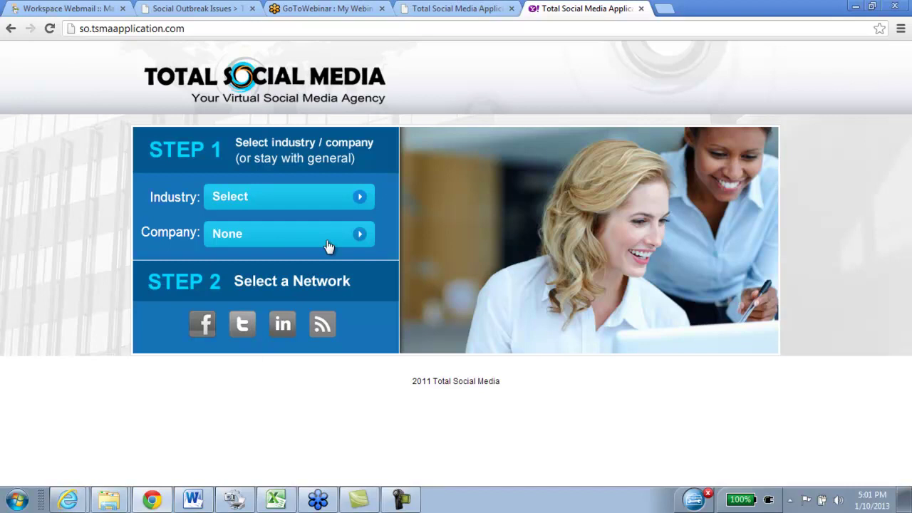
# Choose the General industry and enter the Facebook network area.
pyautogui.click(357, 202)
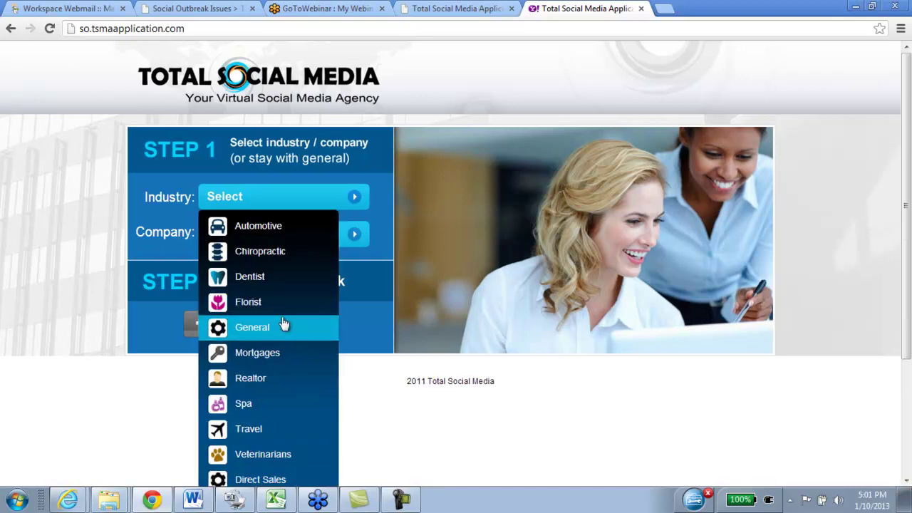
pyautogui.click(279, 328)
pyautogui.click(204, 329)
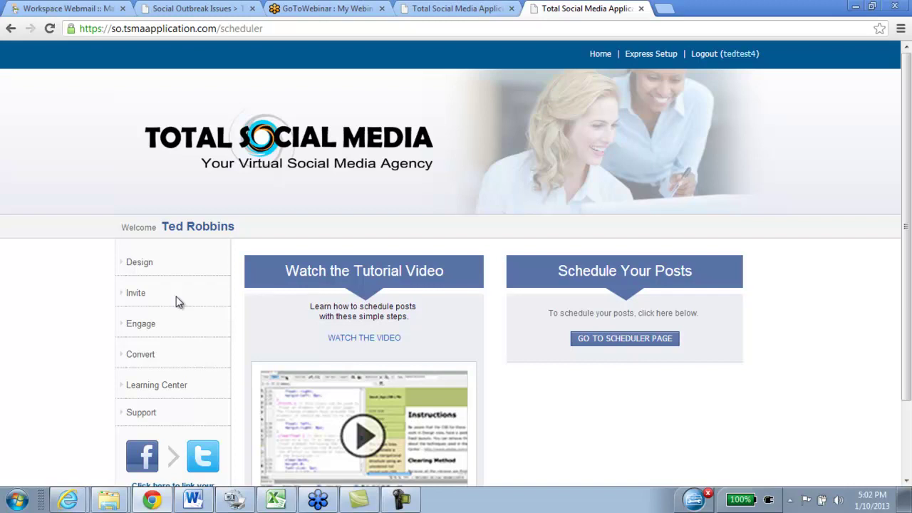
# Go to the Welcome Tabs design section and open the template library for designing a custom tab.
pyautogui.click(146, 265)
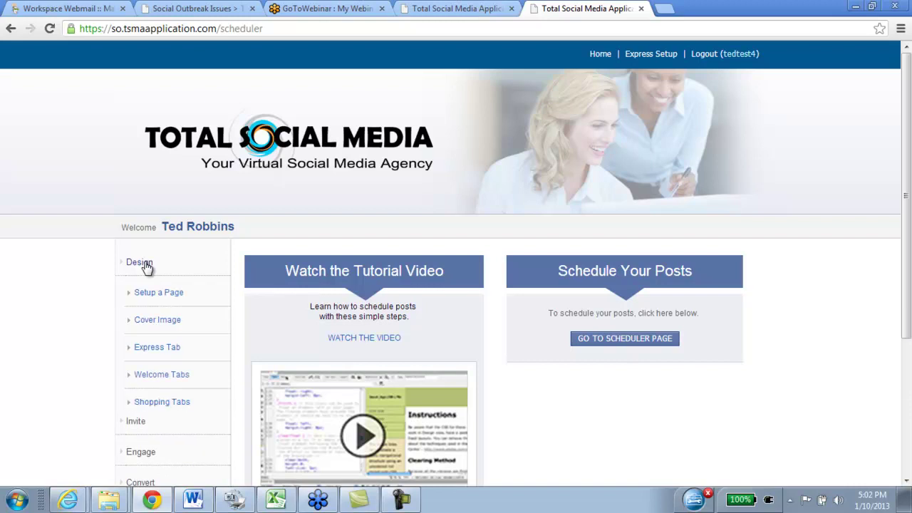
pyautogui.scroll(-1, 904, 481)
pyautogui.click(163, 325)
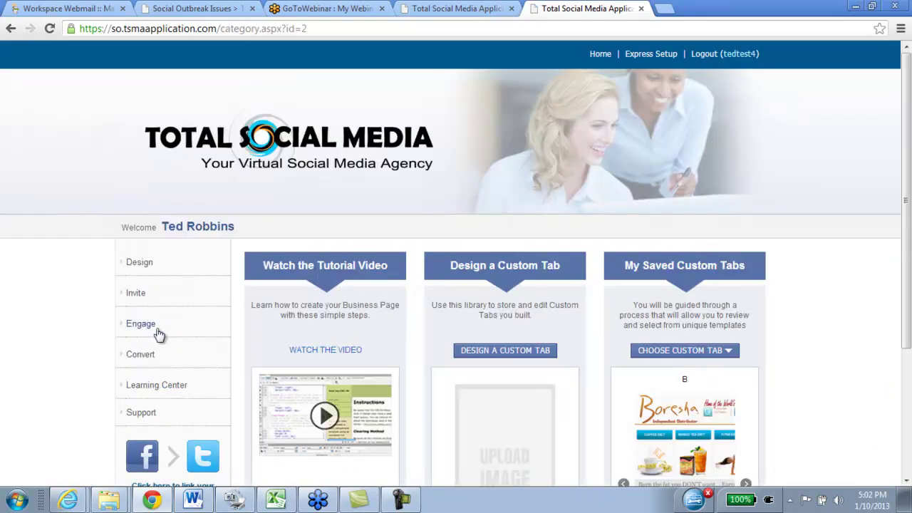
pyautogui.click(495, 356)
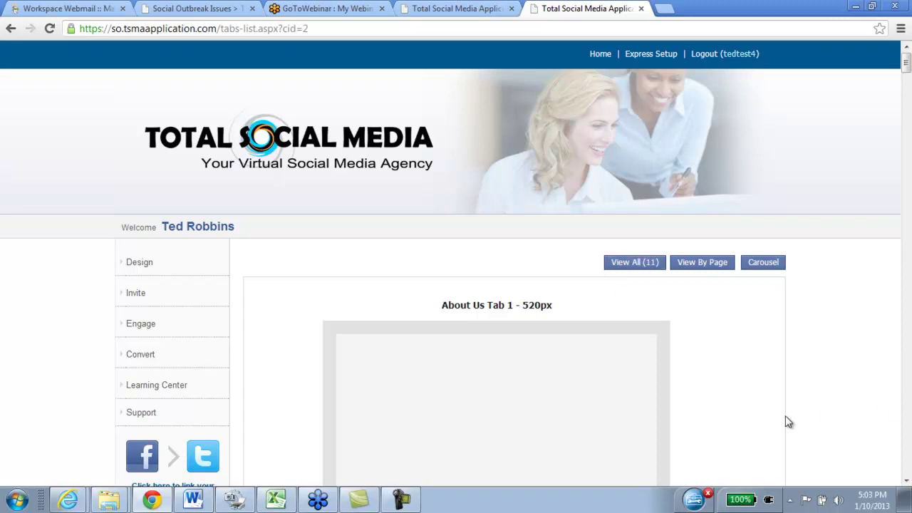
# Browse the welcome tab templates and open the Custom HTML Welcome Tab for editing.
pyautogui.scroll(-3, 737, 411)
pyautogui.scroll(-15, 737, 411)
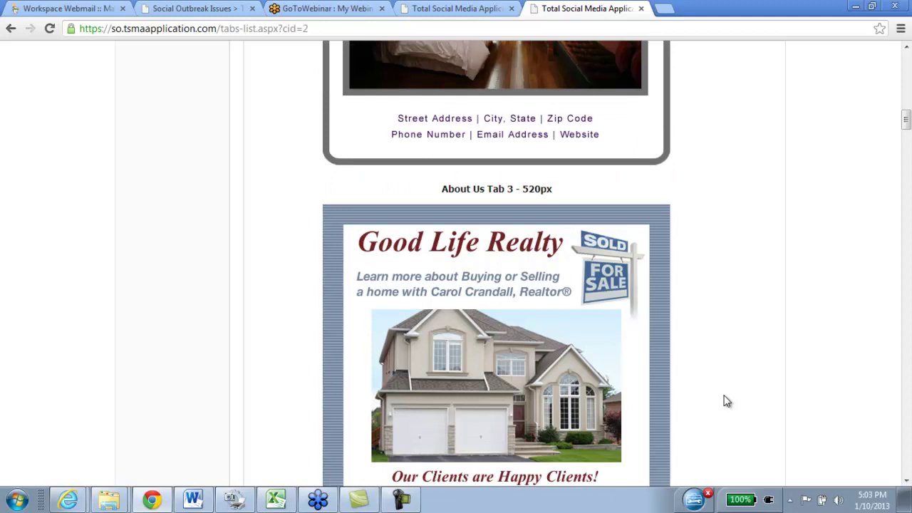
pyautogui.scroll(-20, 725, 401)
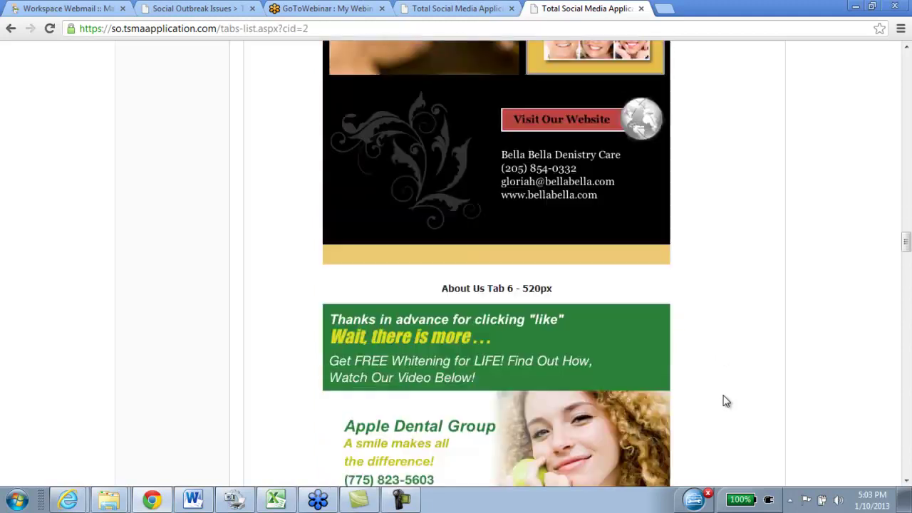
pyautogui.scroll(-20, 725, 401)
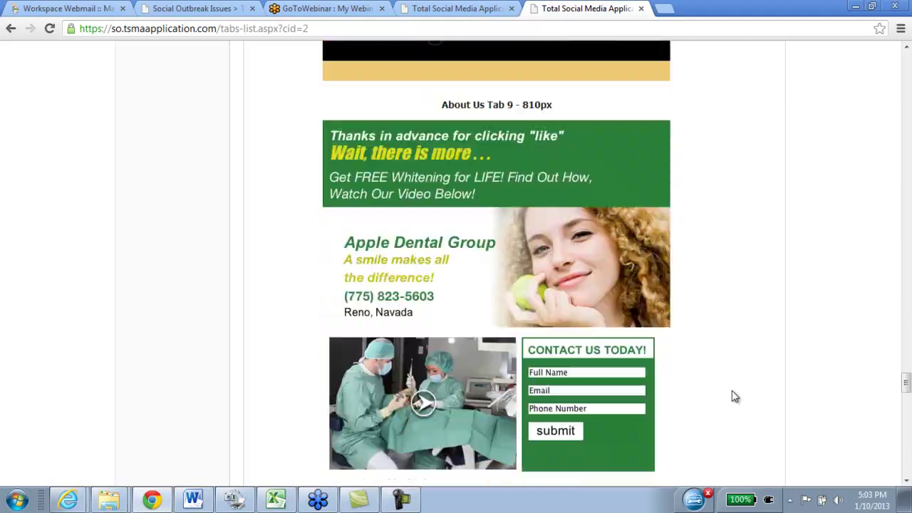
pyautogui.scroll(-11, 735, 397)
pyautogui.scroll(4, 736, 395)
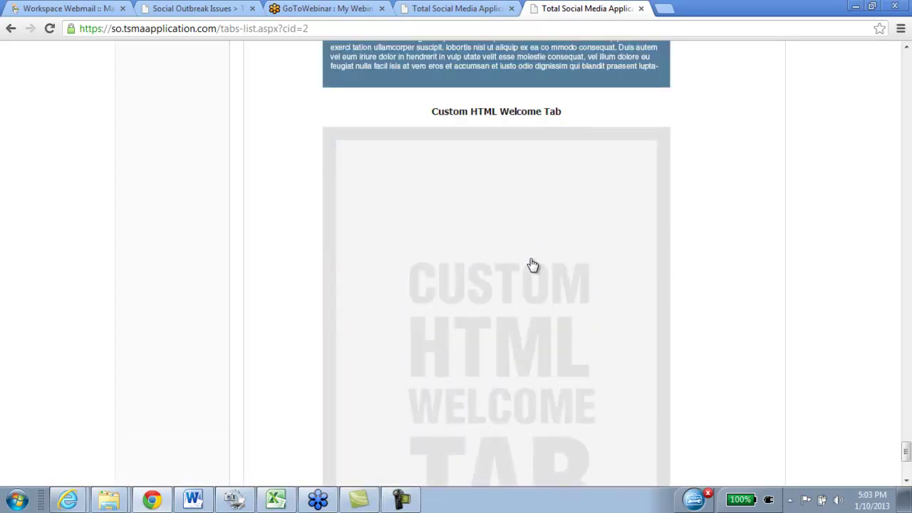
pyautogui.click(496, 336)
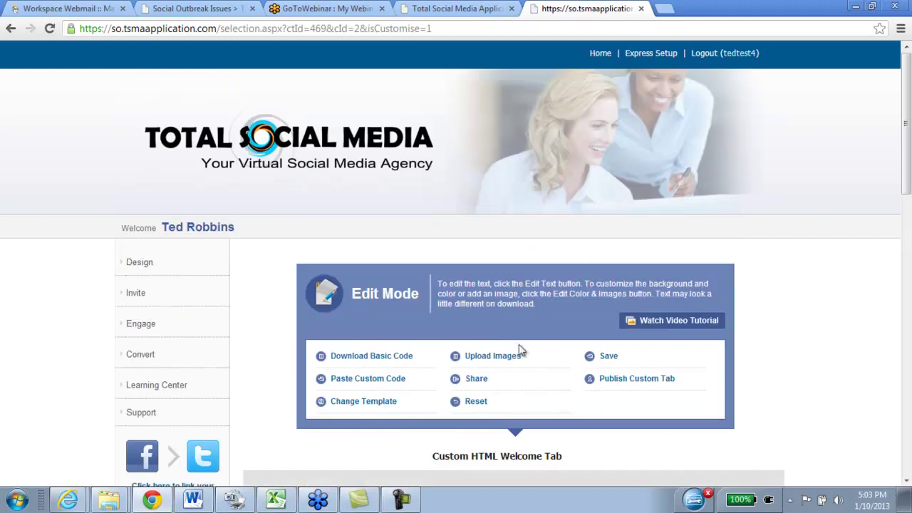
# Open the Paste Custom Code box for HTML and JS code, then save and close it without entering code.
pyautogui.click(905, 480)
pyautogui.click(906, 481)
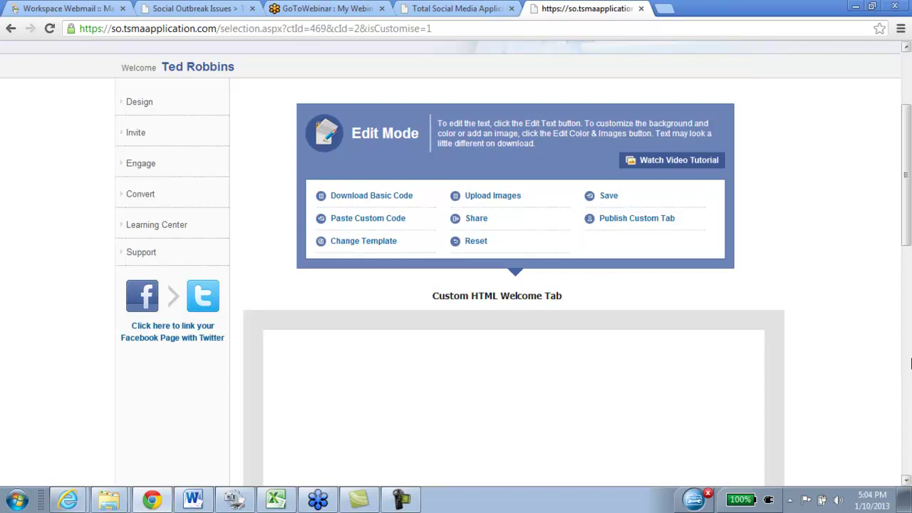
pyautogui.moveTo(904, 263); pyautogui.dragTo(906, 242)
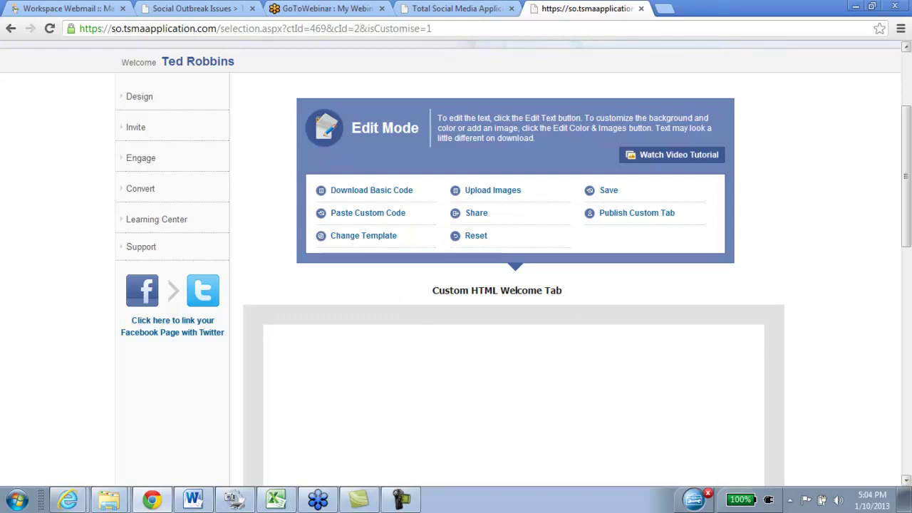
pyautogui.moveTo(907, 219); pyautogui.dragTo(907, 258)
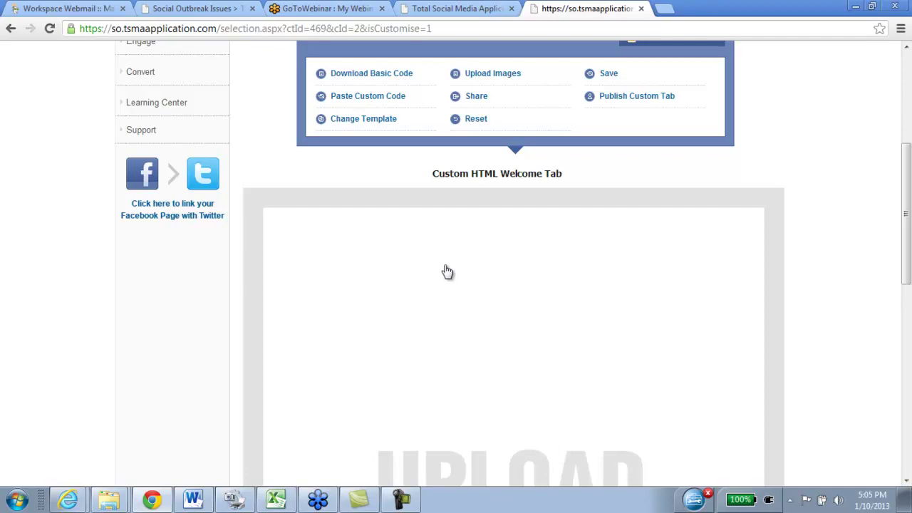
pyautogui.click(354, 99)
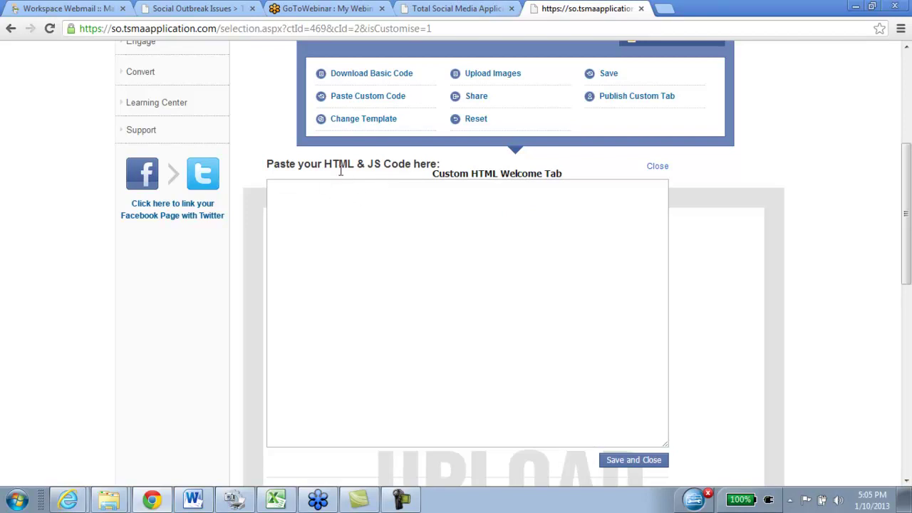
pyautogui.click(315, 202)
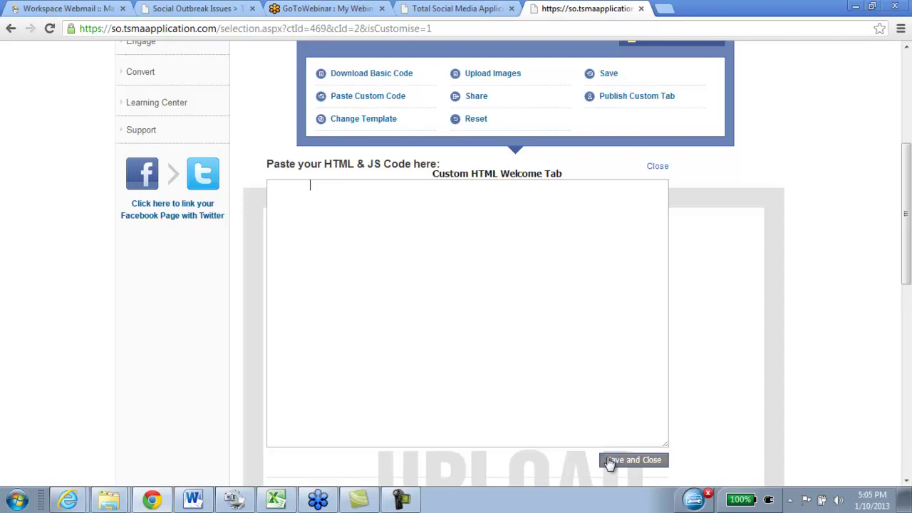
pyautogui.click(658, 461)
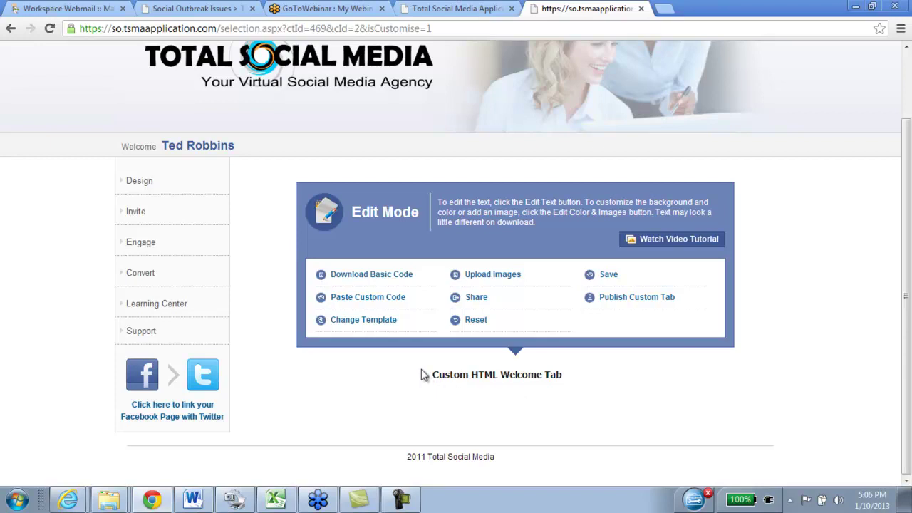
# Download the basic code file for the Custom HTML Welcome Tab.
pyautogui.click(402, 280)
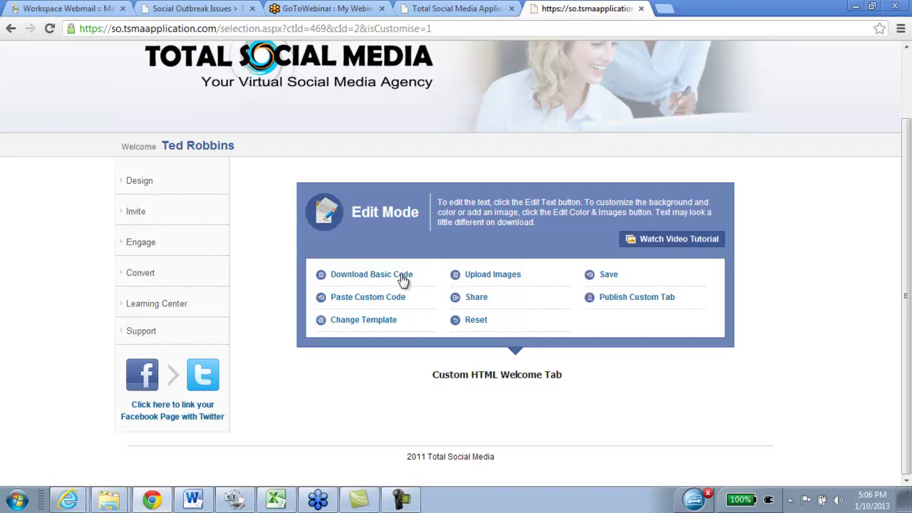
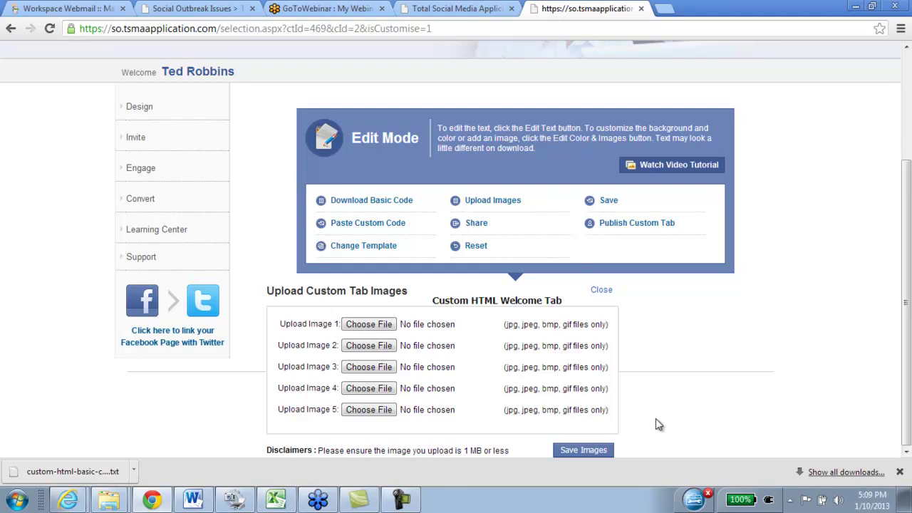
# Save the Upload Custom Tab Images form without choosing any files and close the form.
pyautogui.click(591, 453)
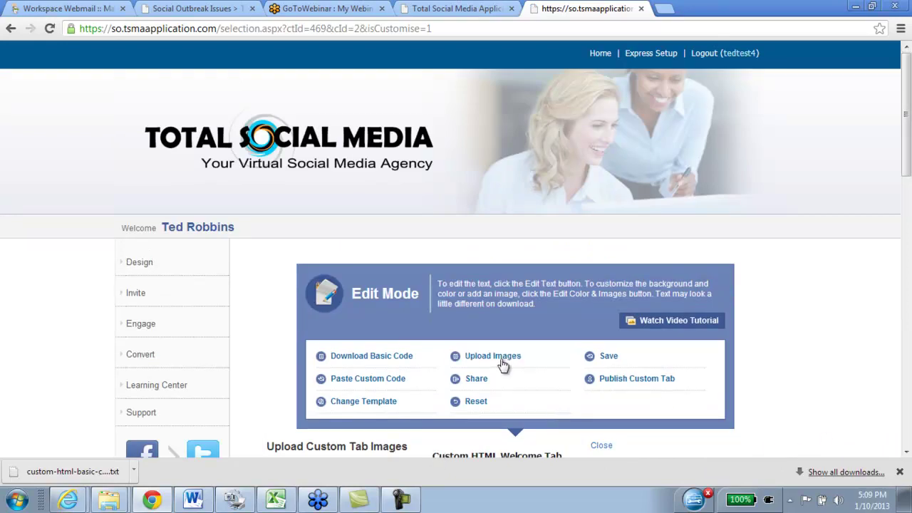
pyautogui.click(906, 451)
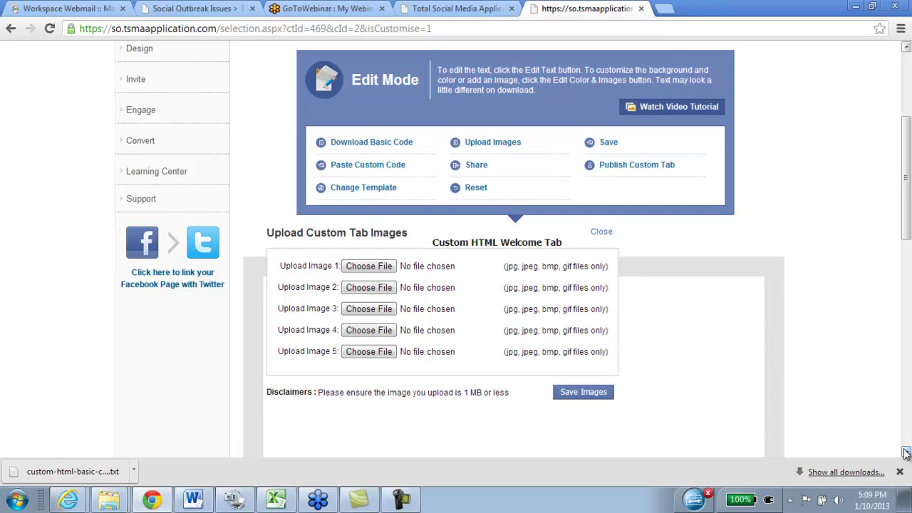
pyautogui.scroll(-3, 906, 453)
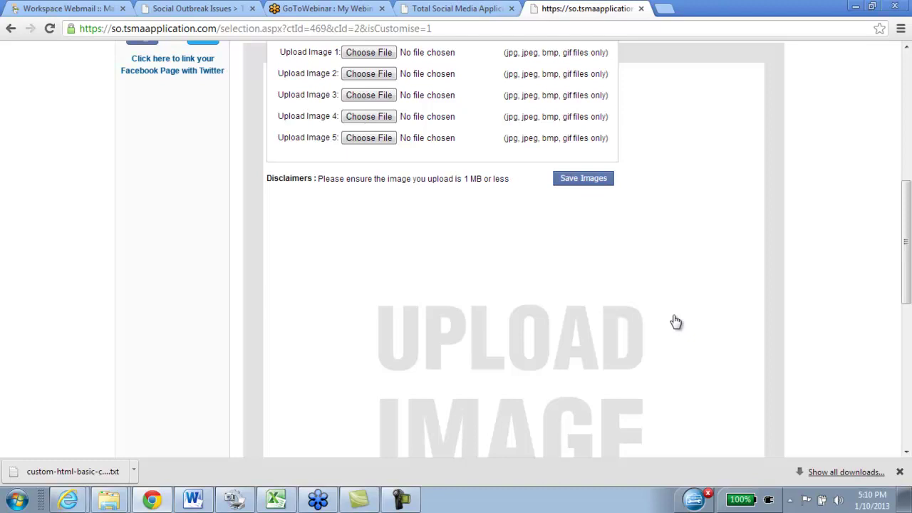
pyautogui.click(575, 183)
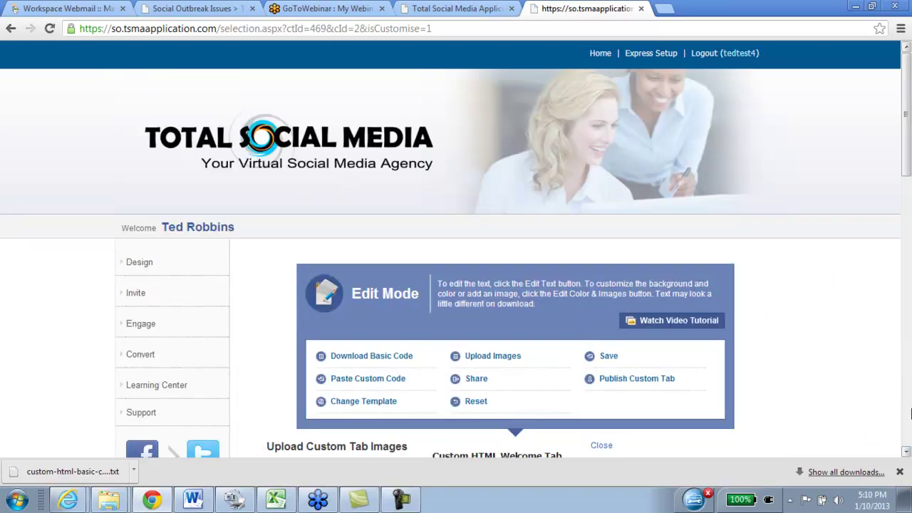
pyautogui.click(906, 451)
pyautogui.click(906, 451)
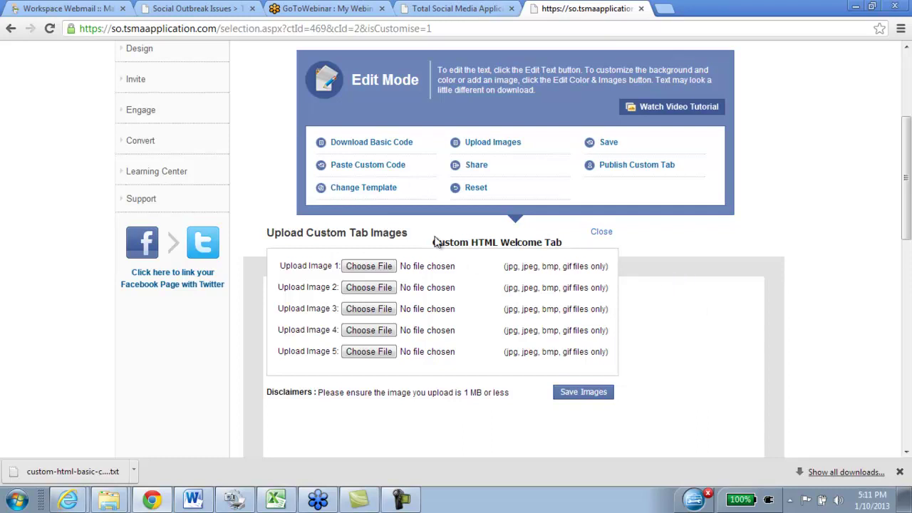
pyautogui.click(602, 233)
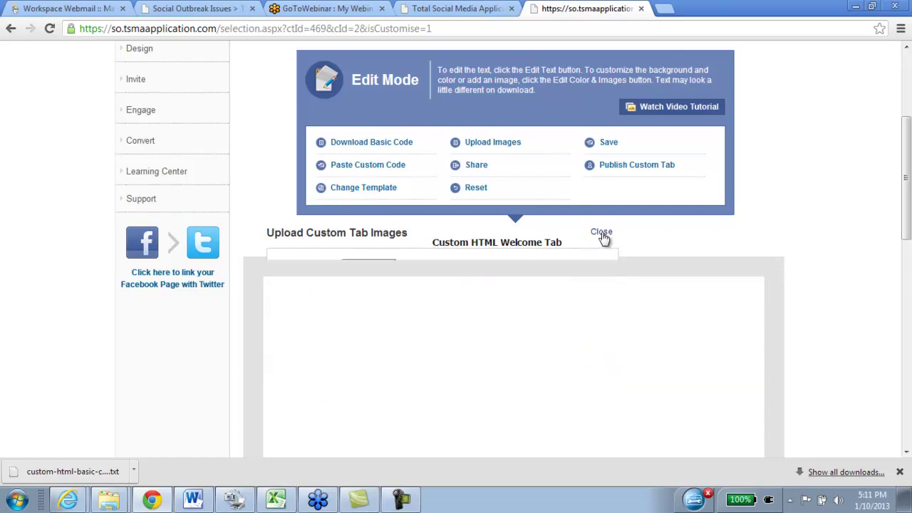